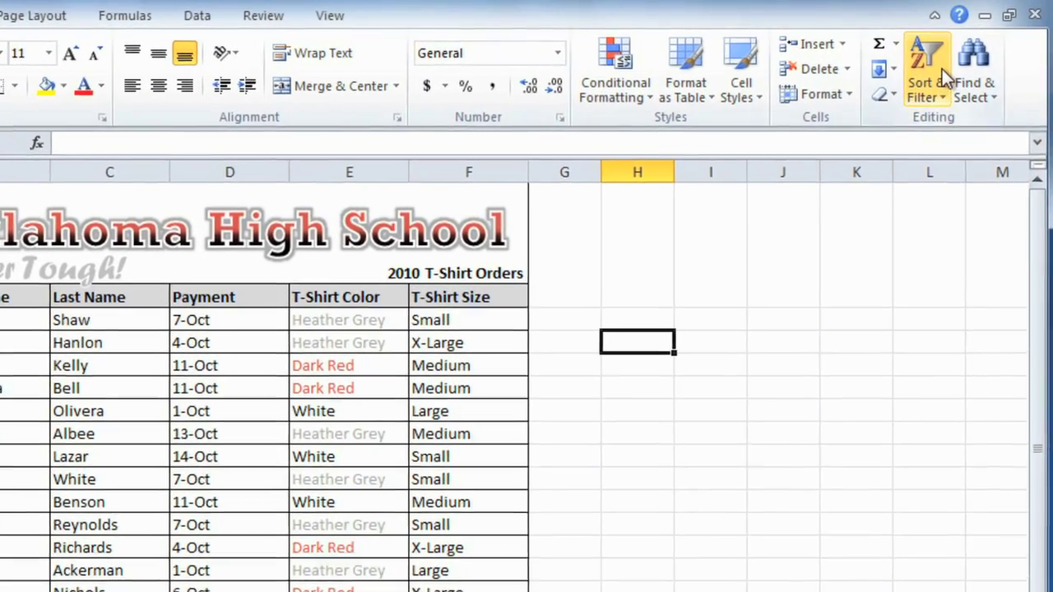
click(950, 68)
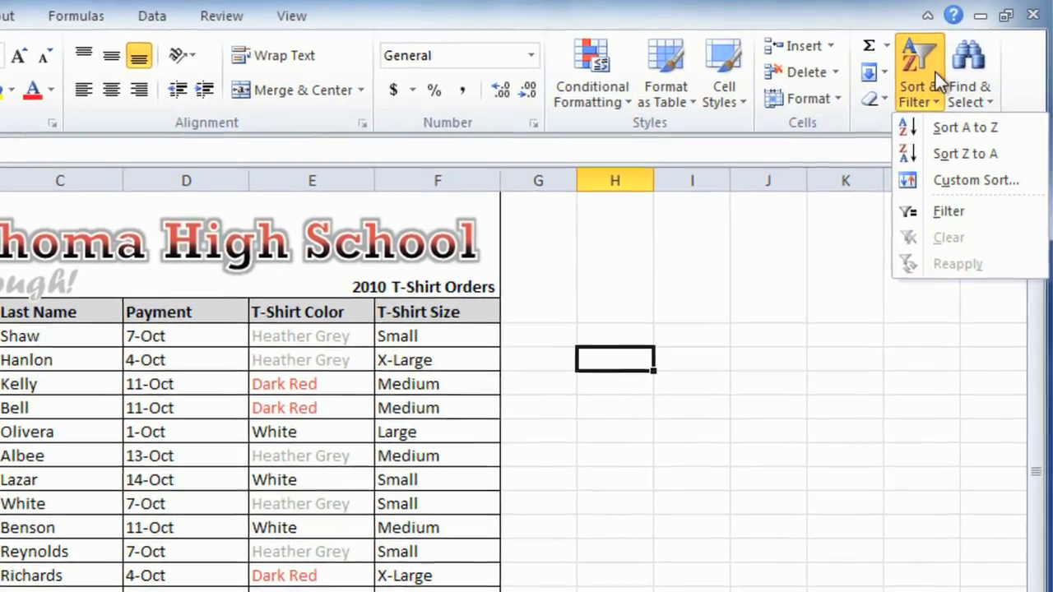
click(935, 70)
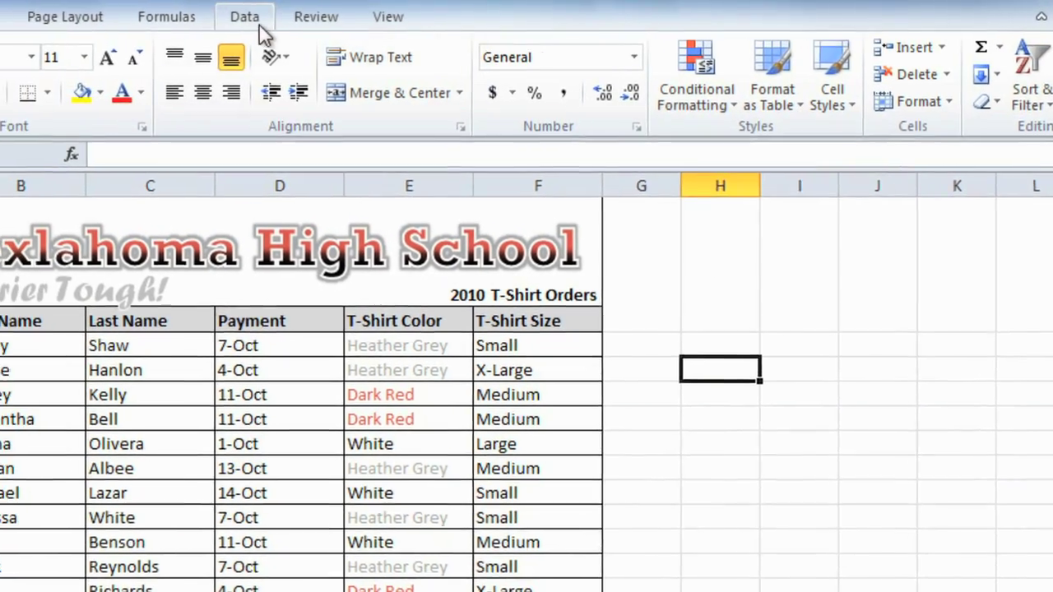
Sort the T-shirt orders by last name from A to Z, and re-sort them from Z to A.
click(145, 16)
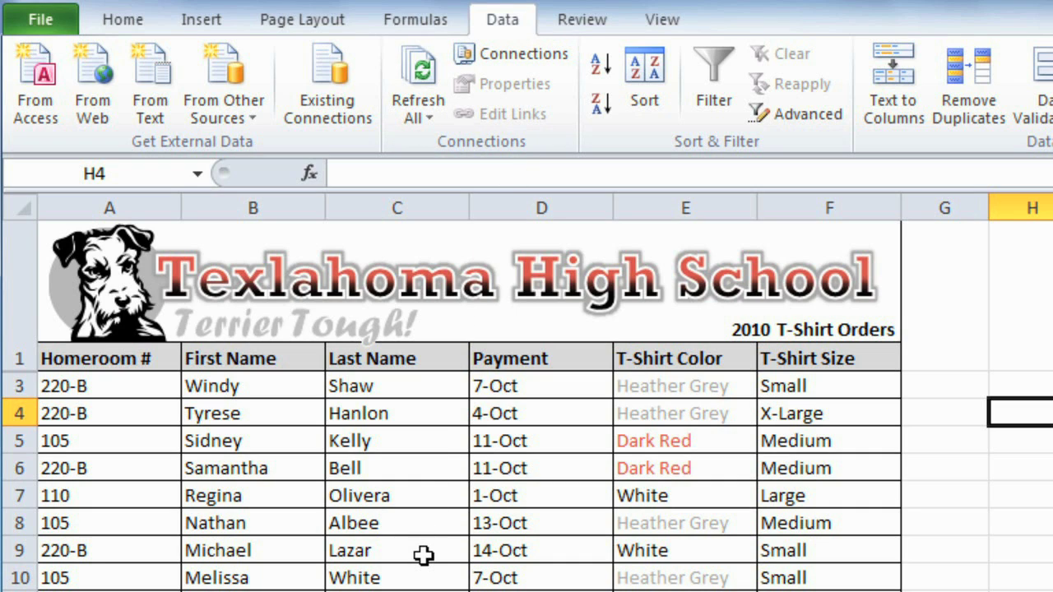
click(390, 387)
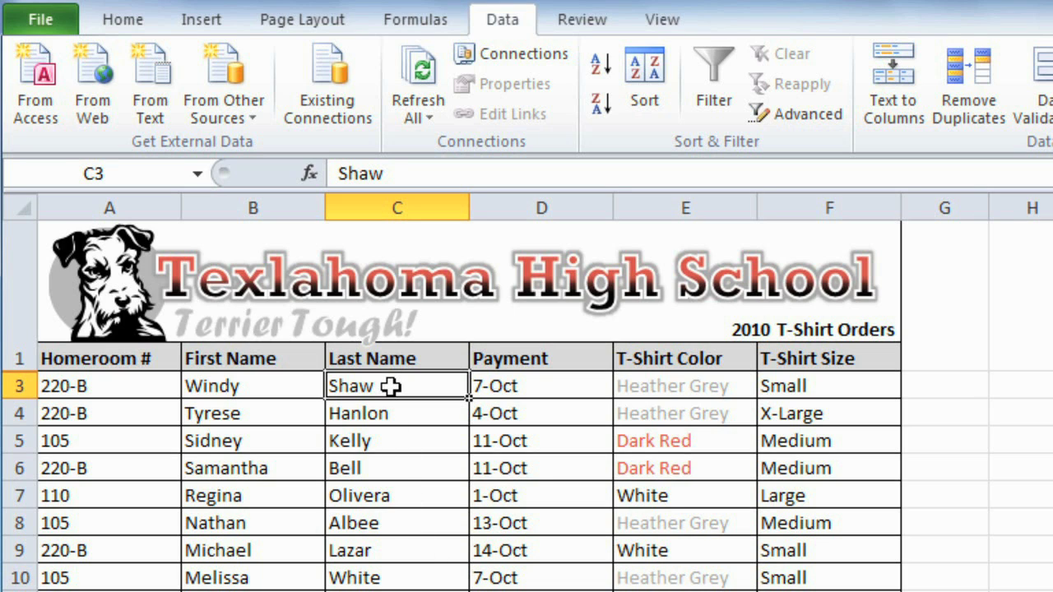
click(607, 80)
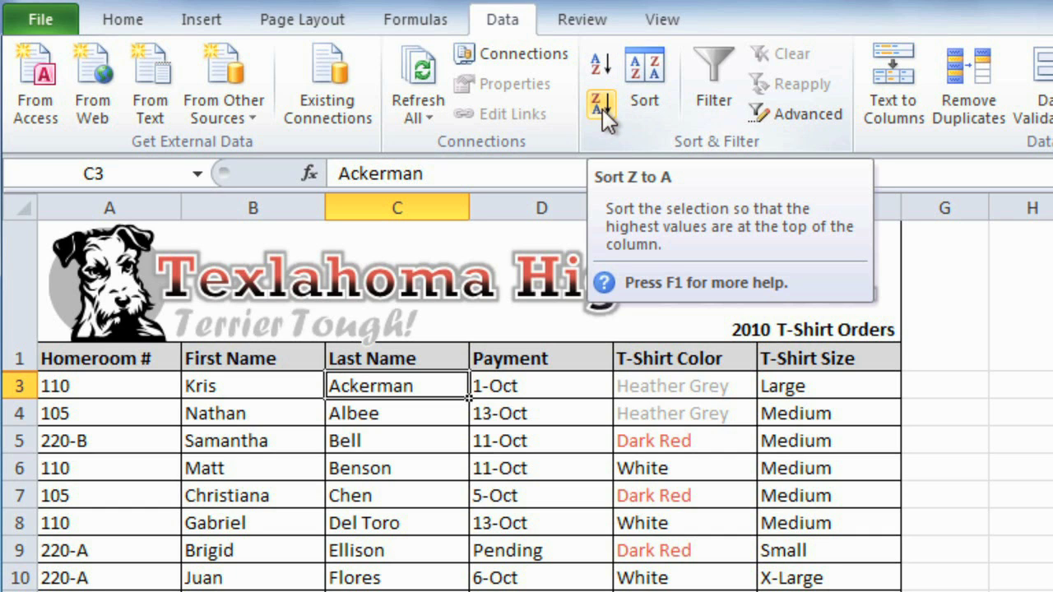
click(602, 109)
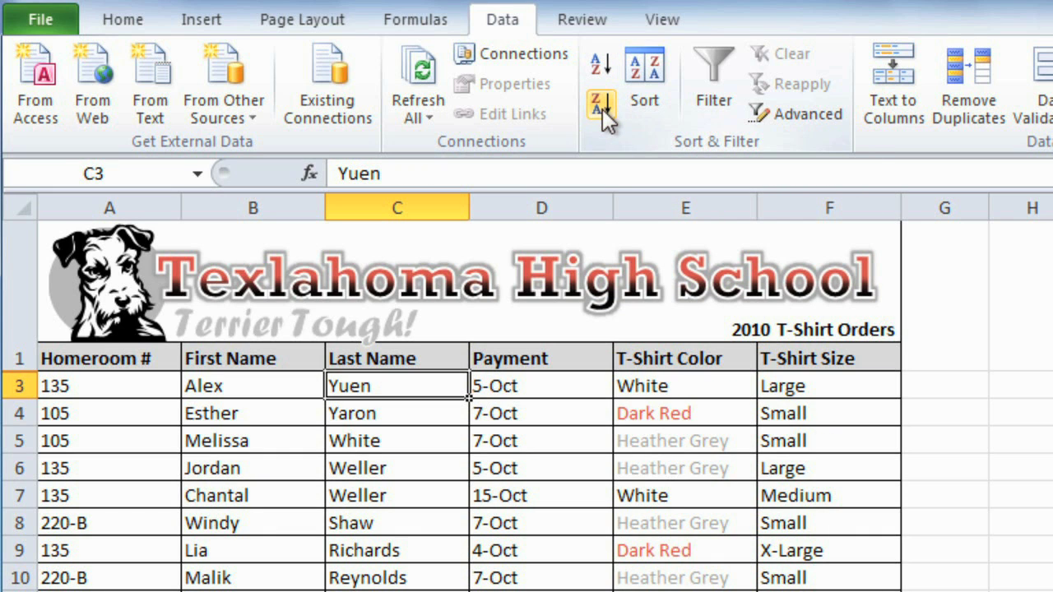
Sort the orders by homeroom number in ascending order, and re-sort them by payment date from oldest to newest.
click(151, 384)
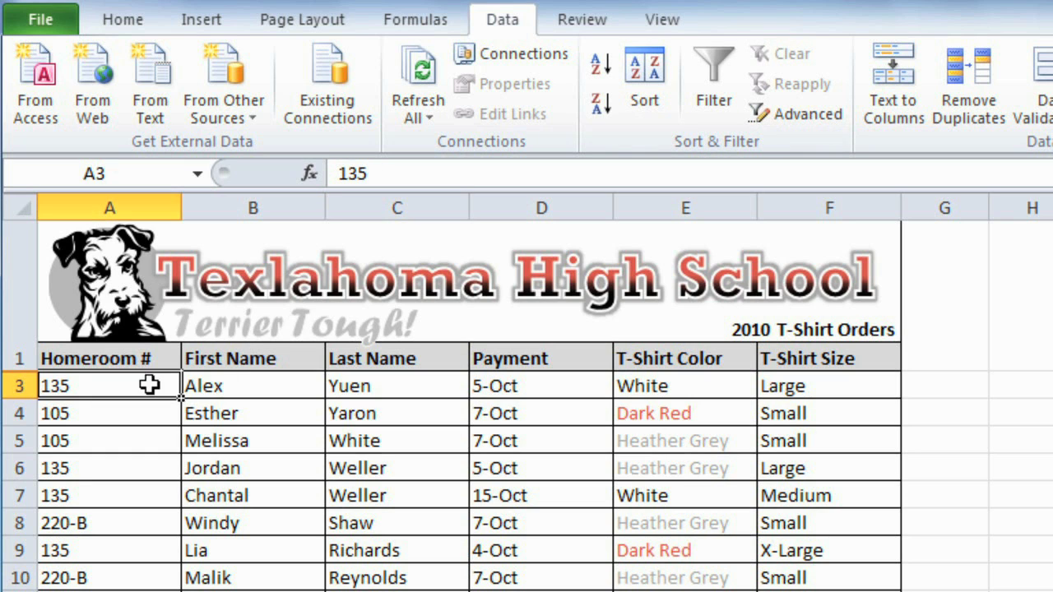
click(608, 67)
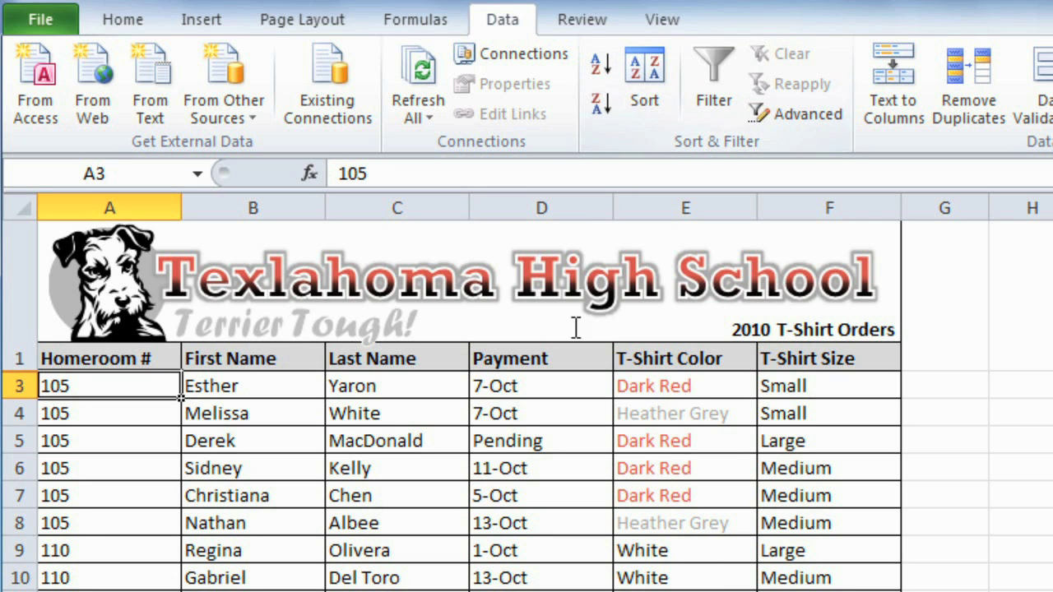
click(544, 386)
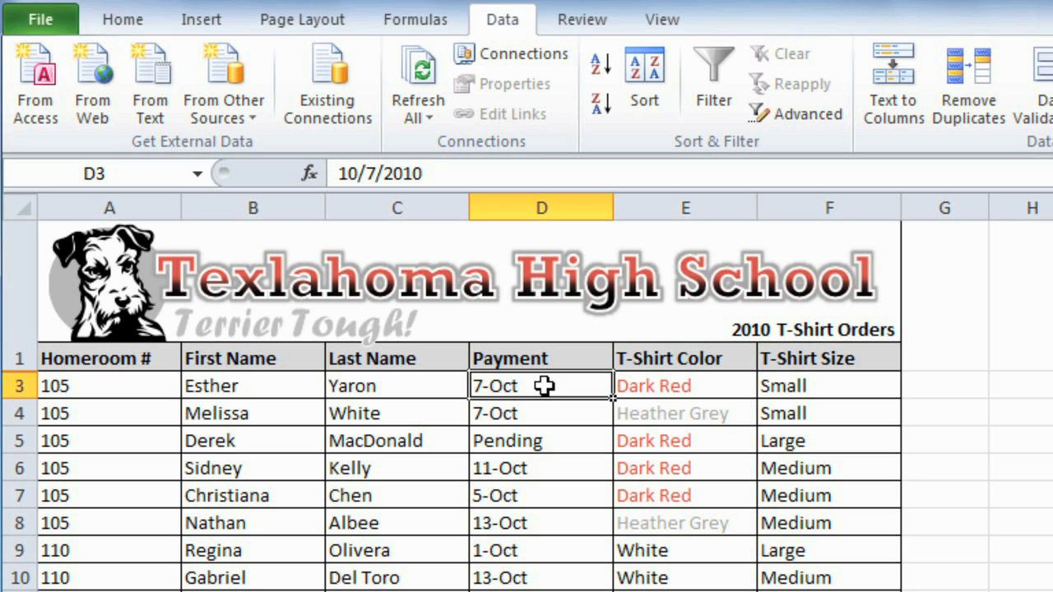
click(608, 67)
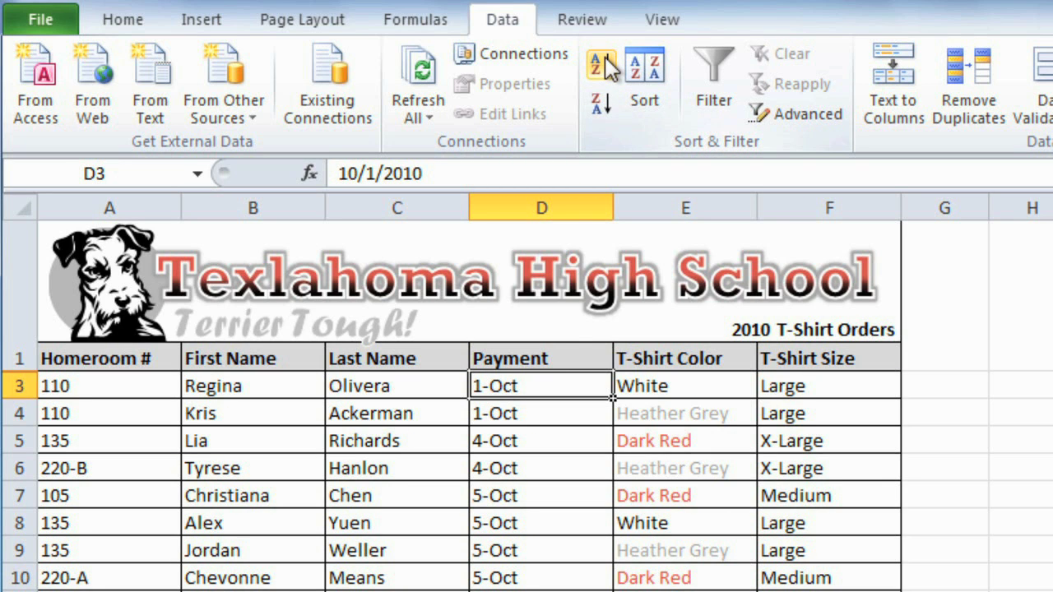
Sort the orders alphabetically from A to Z by the T-Shirt Size column.
click(858, 391)
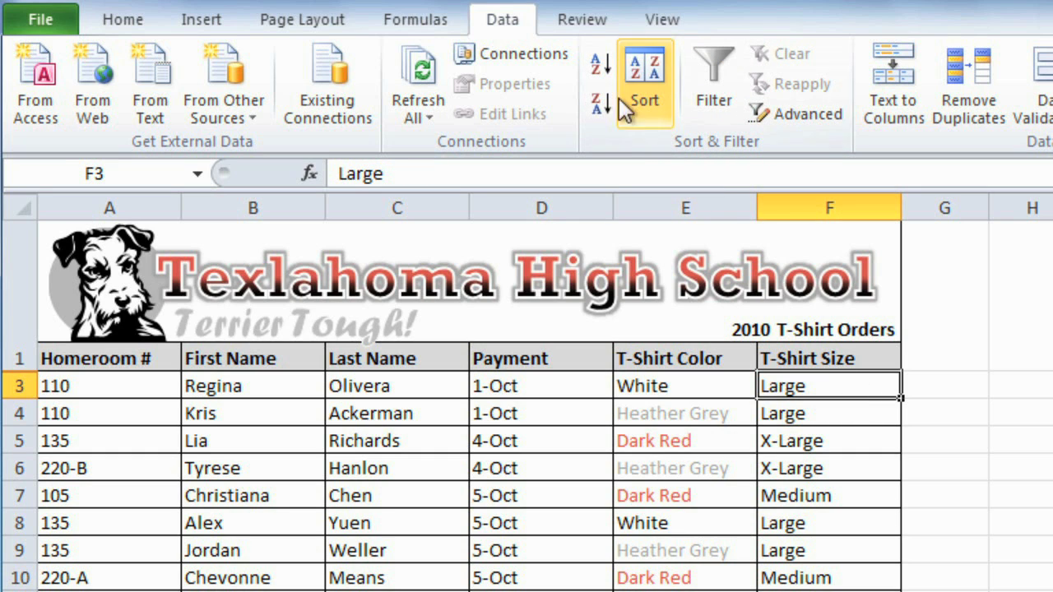
click(608, 73)
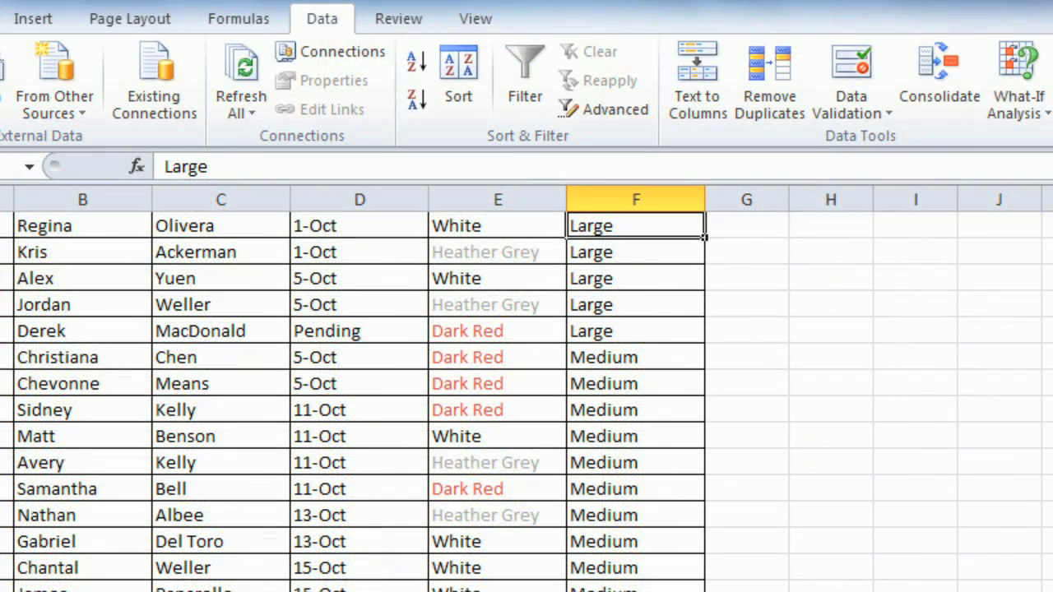
Create a custom list for the T-Shirt Size sort order with the entries Small, Medium, Large and X-Large.
click(471, 83)
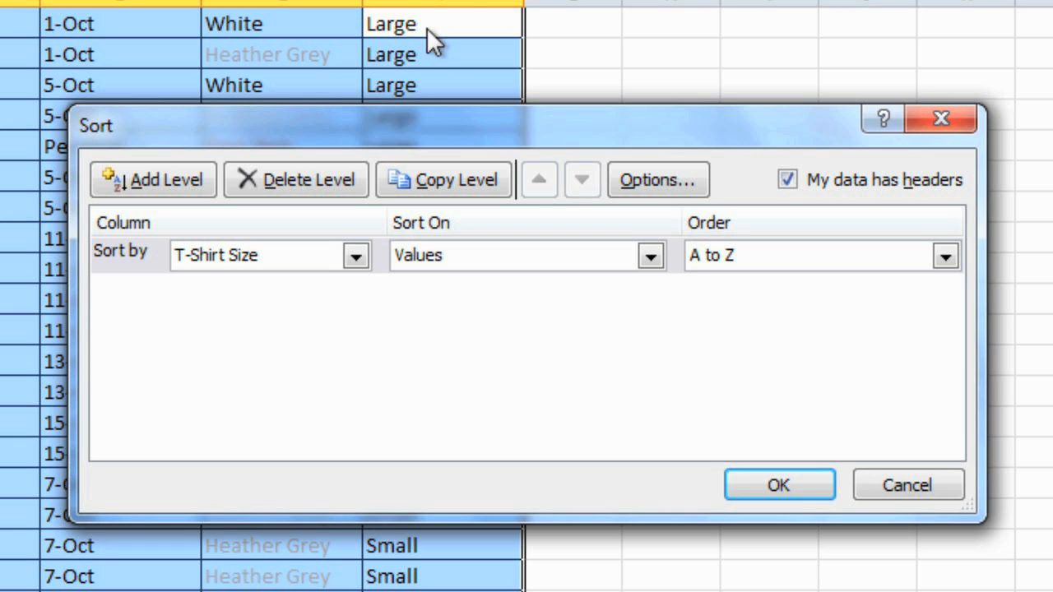
click(740, 259)
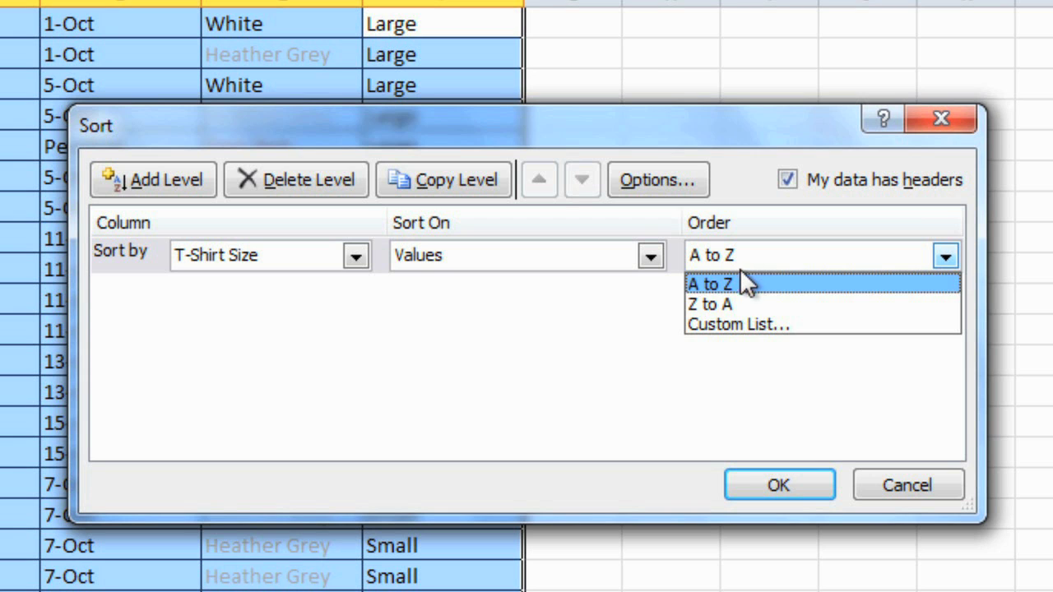
click(740, 326)
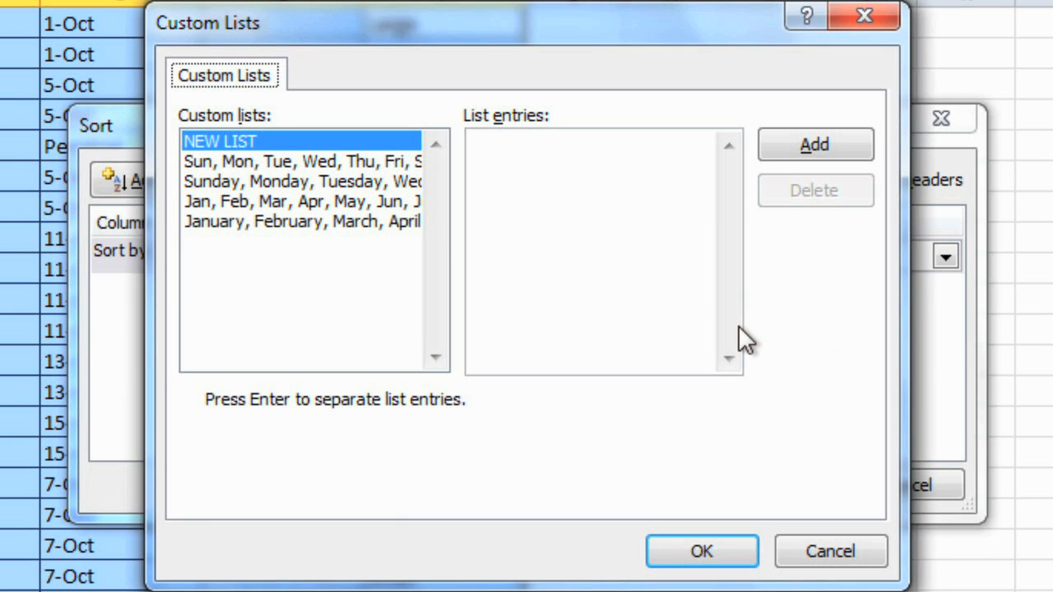
click(581, 216)
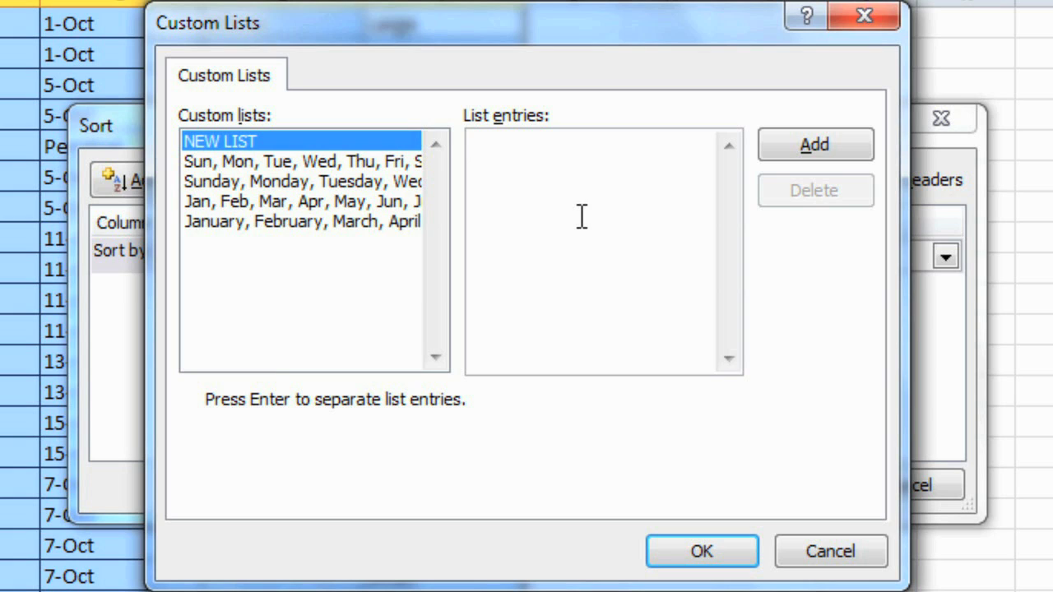
text(Small)
key(Return)
text(Medium)
key(Return)
text(Large)
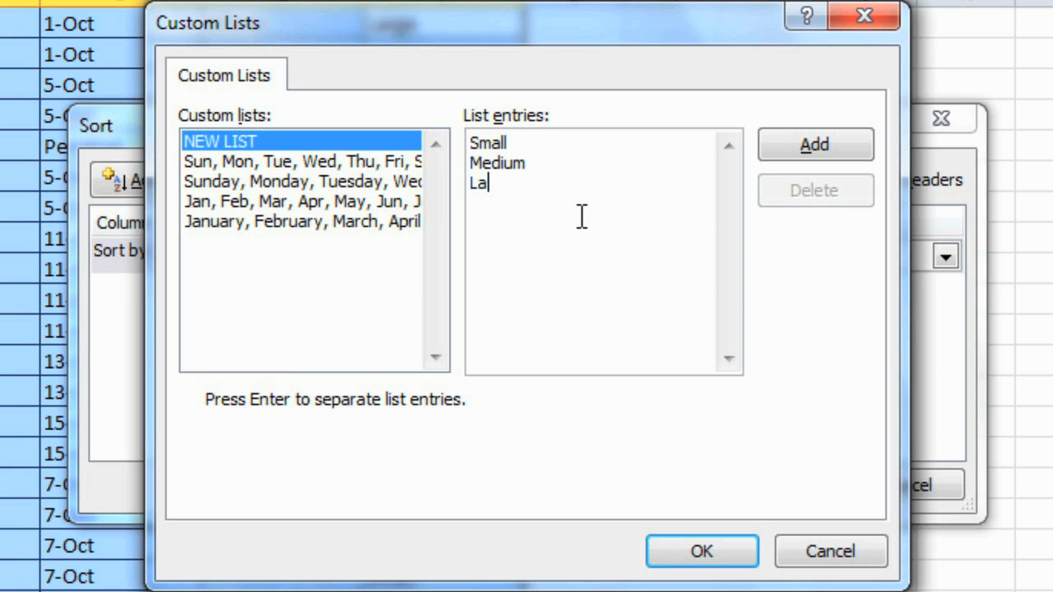
key(Return)
text(X-Large)
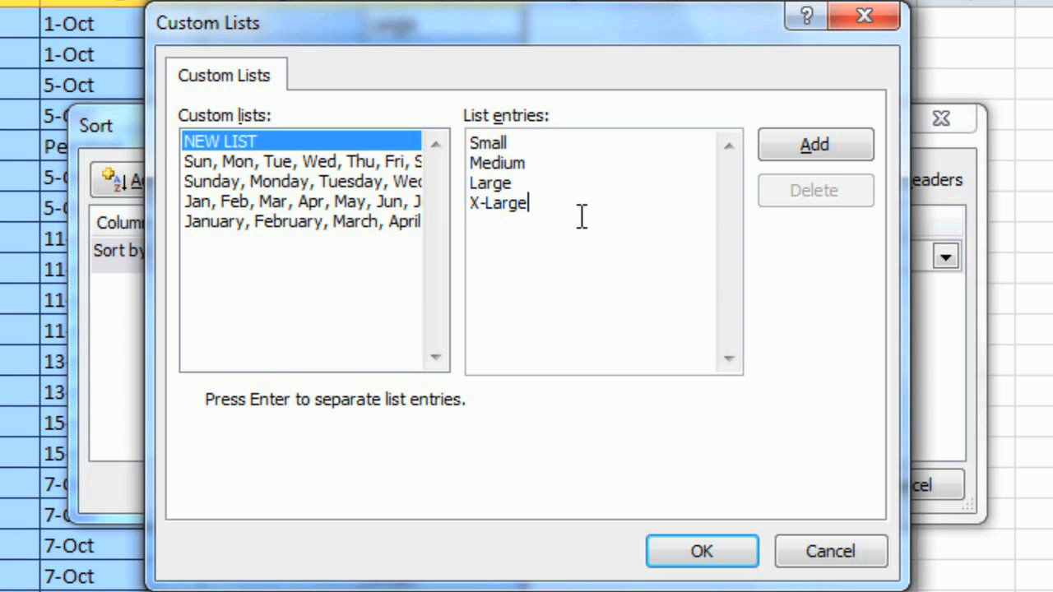
click(789, 155)
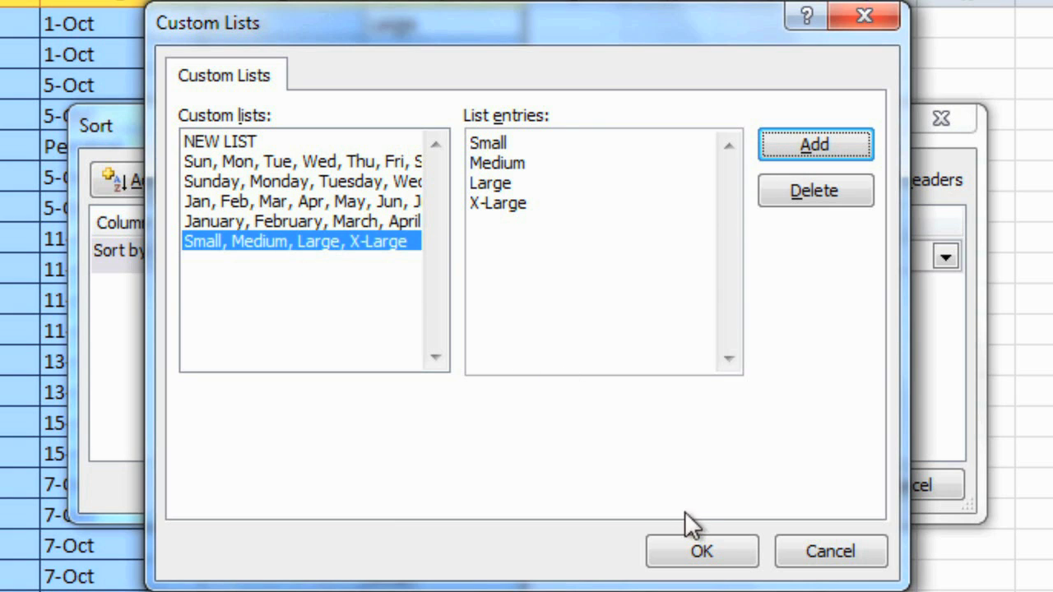
Sort the orders by T-shirt size using the custom order Small, Medium, Large, X-Large.
click(691, 538)
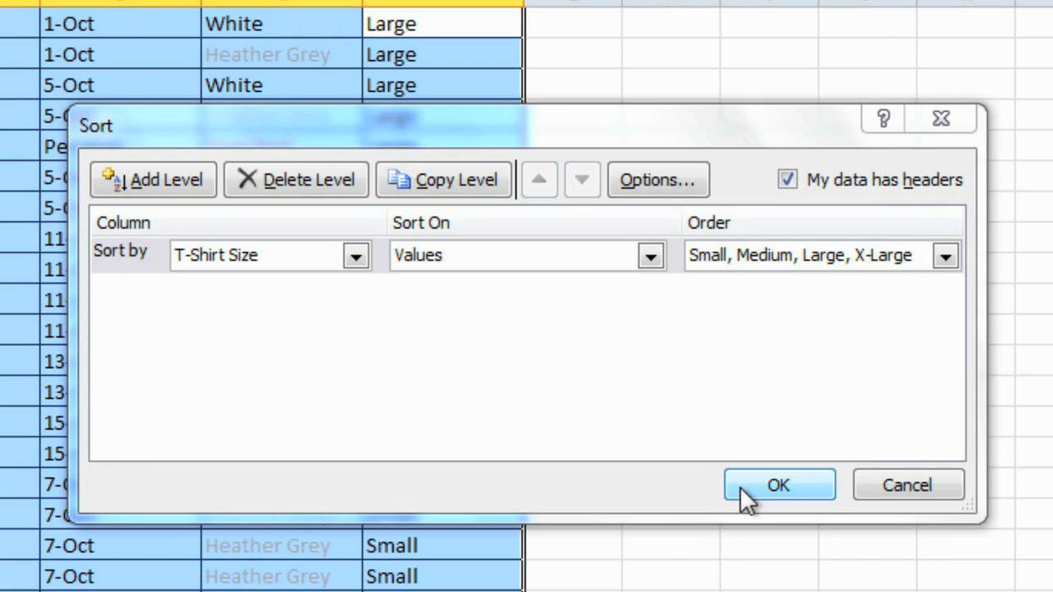
click(740, 486)
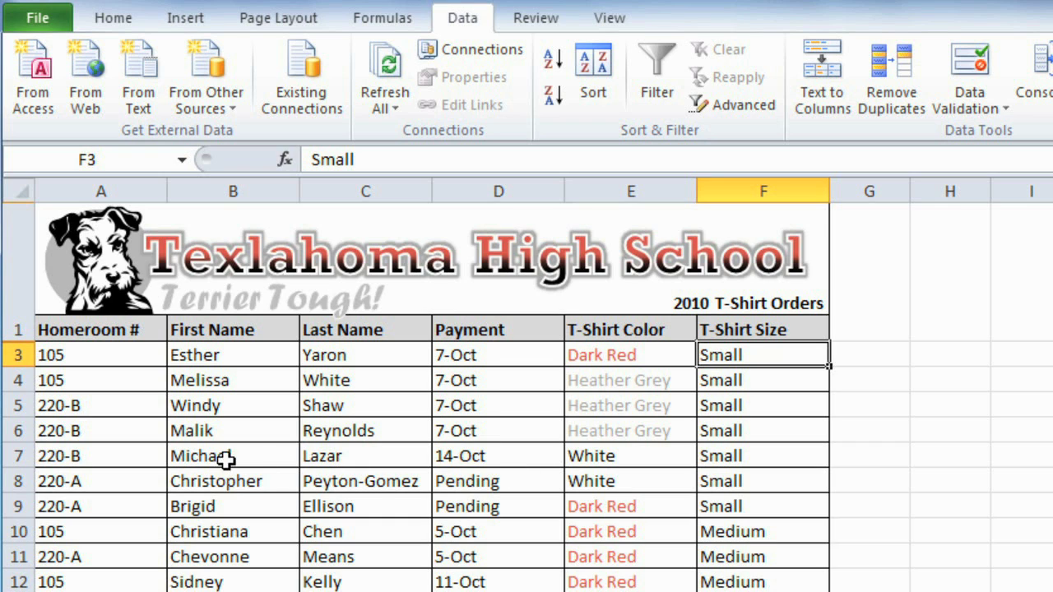
Add Homeroom # as a second sort level below T-Shirt Size, ordered smallest to largest, and apply the sort.
click(107, 355)
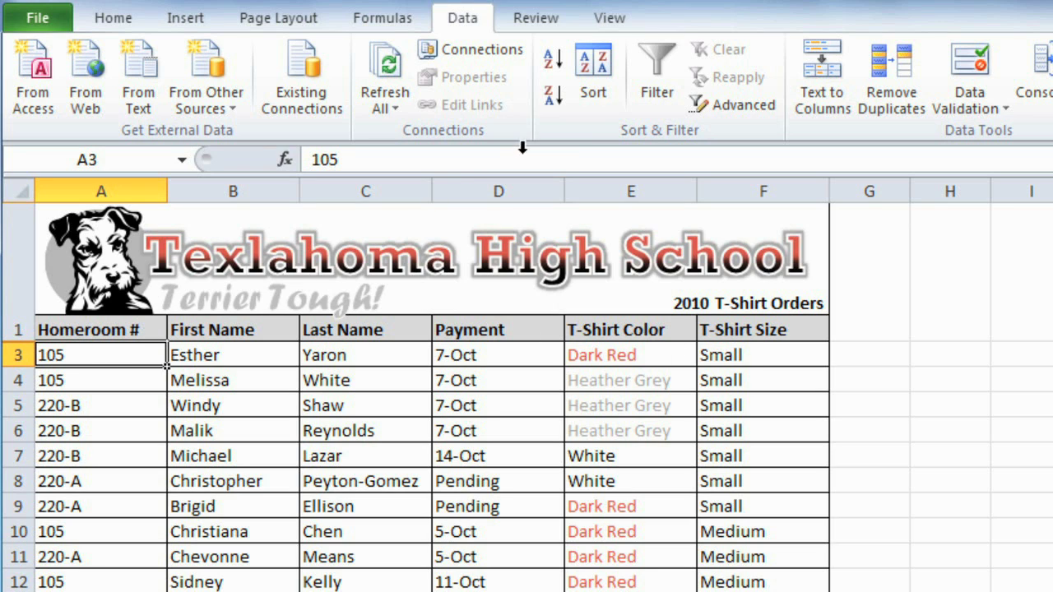
click(583, 102)
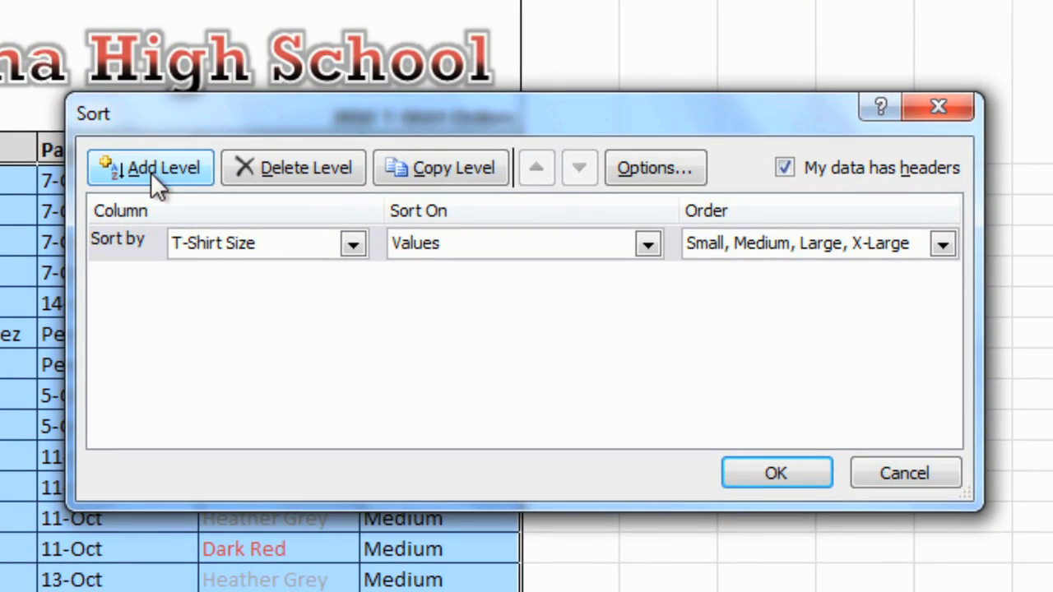
click(150, 172)
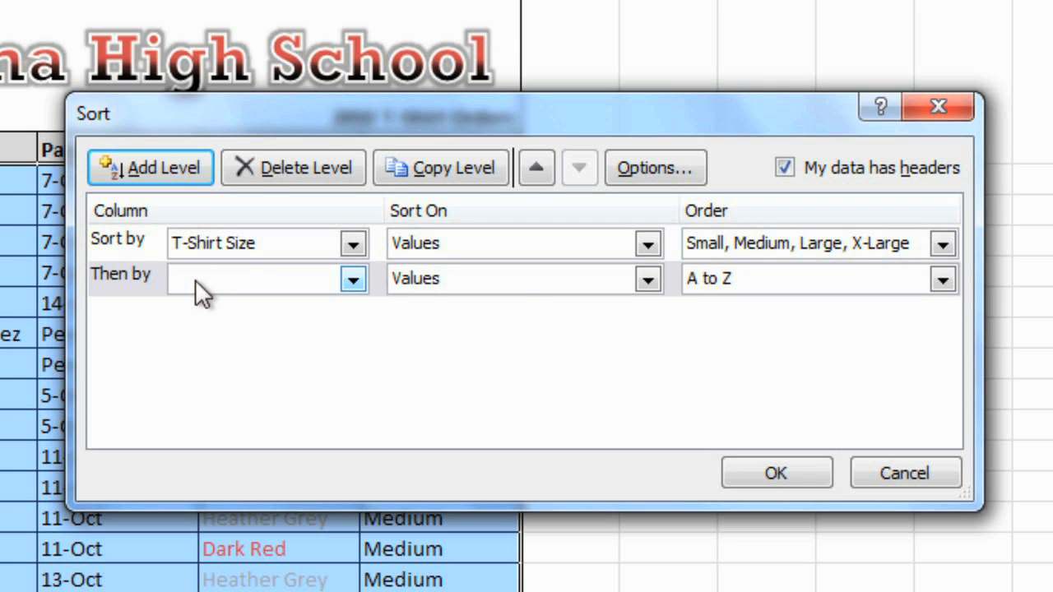
click(195, 279)
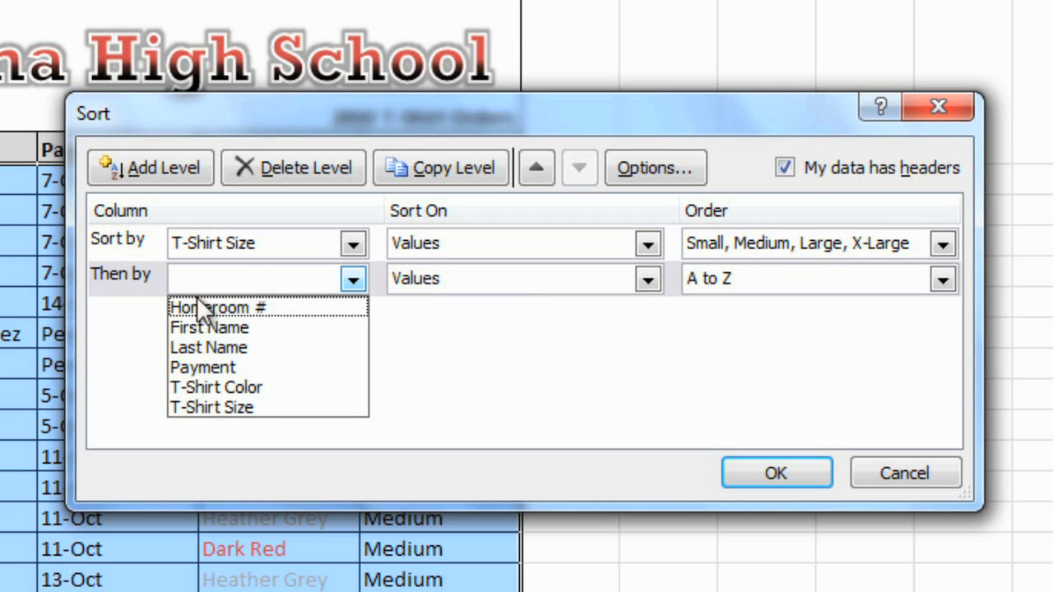
click(197, 307)
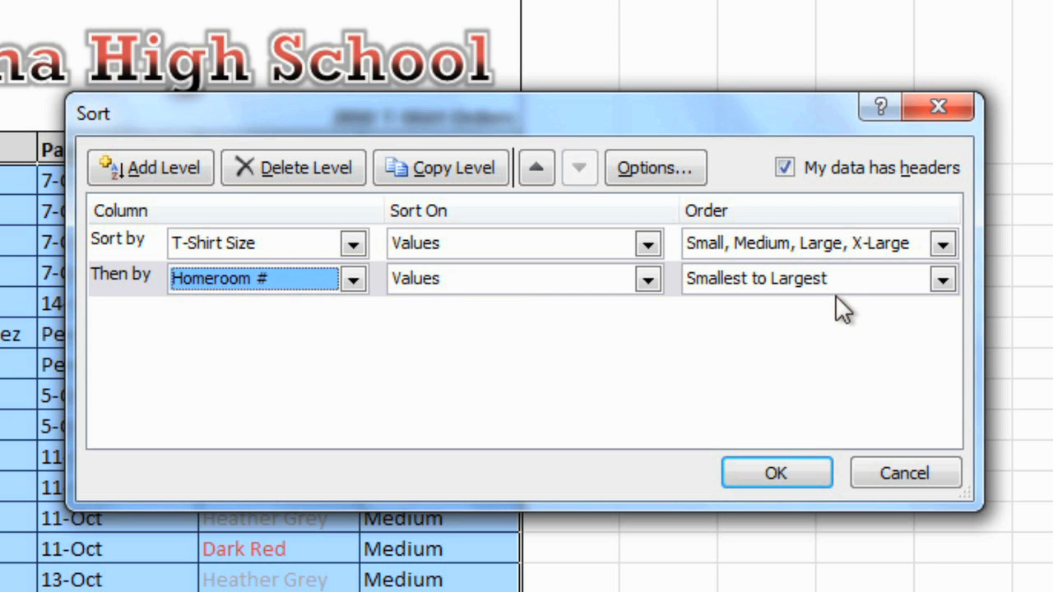
click(781, 477)
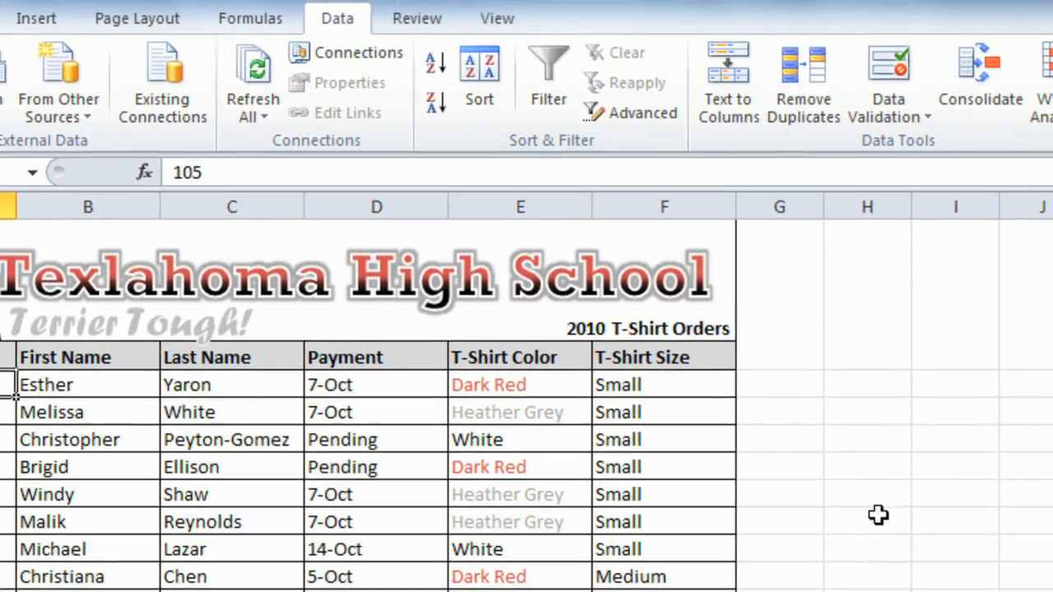
Move the Homeroom # sort level above T-Shirt Size and apply the changed sort priority to the orders.
click(484, 106)
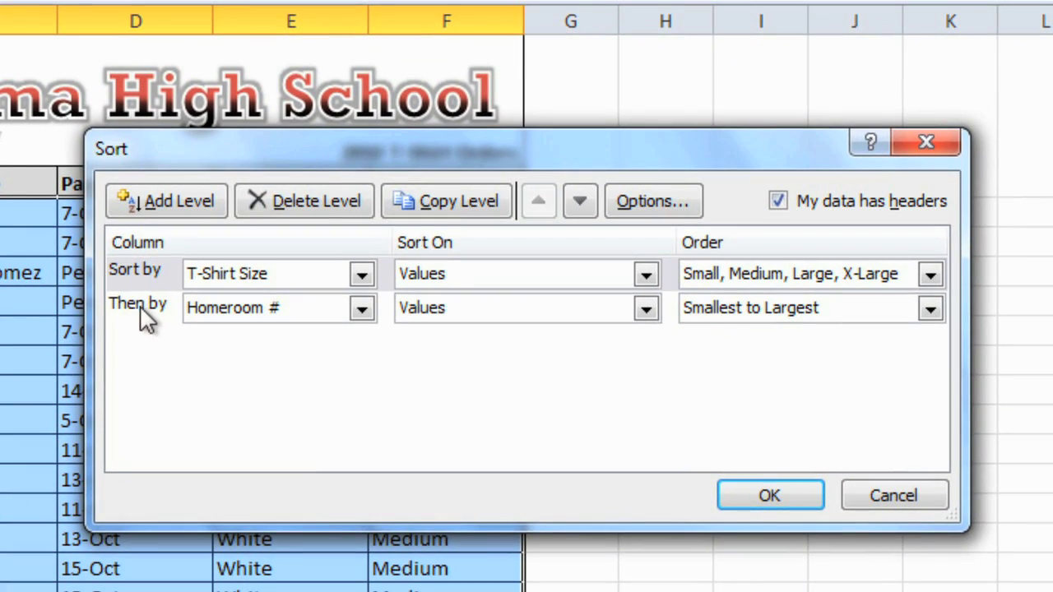
click(146, 316)
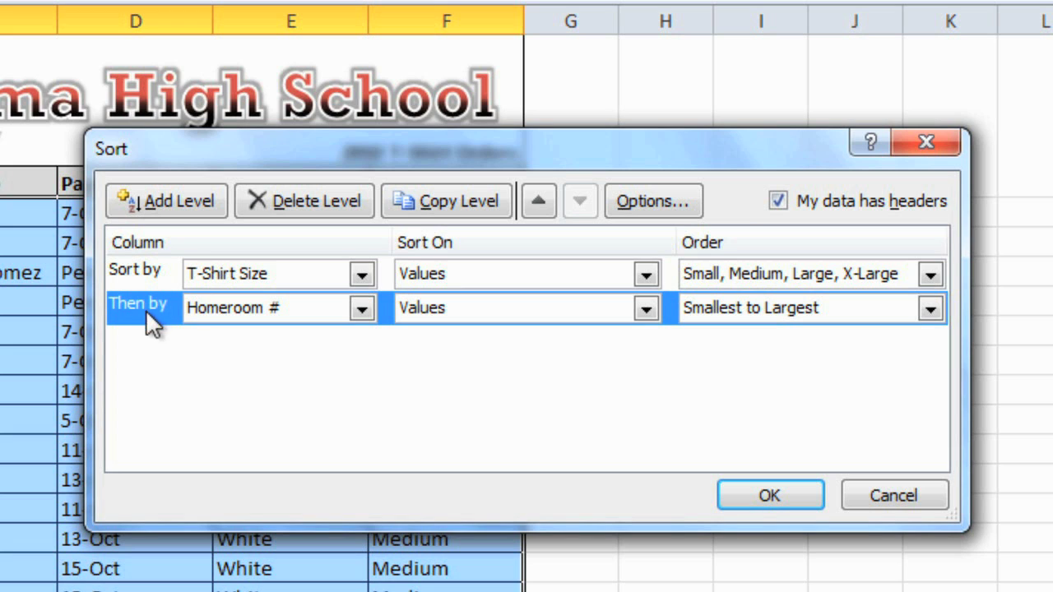
click(538, 203)
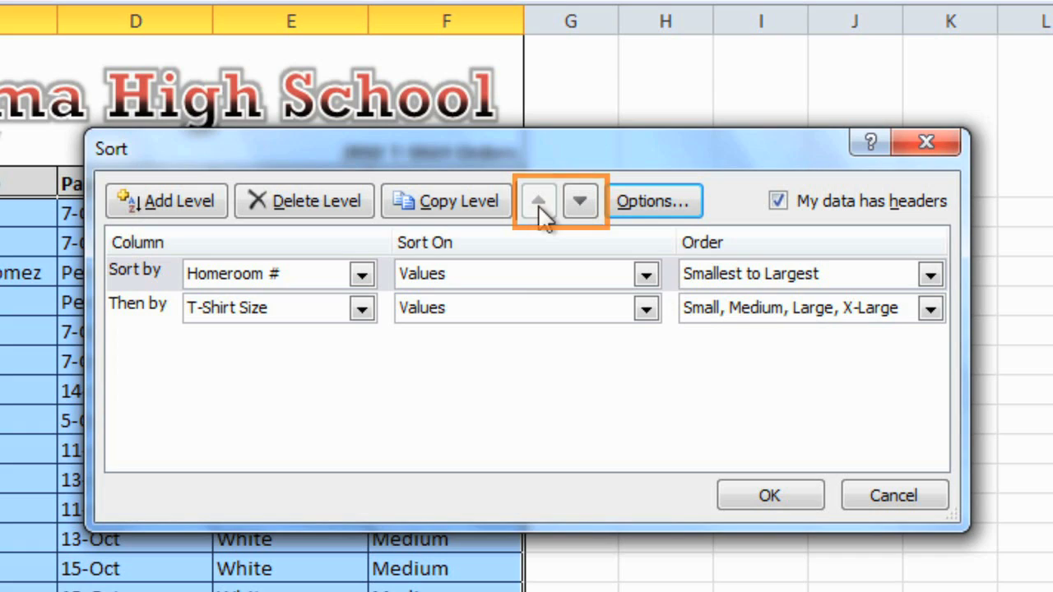
click(738, 486)
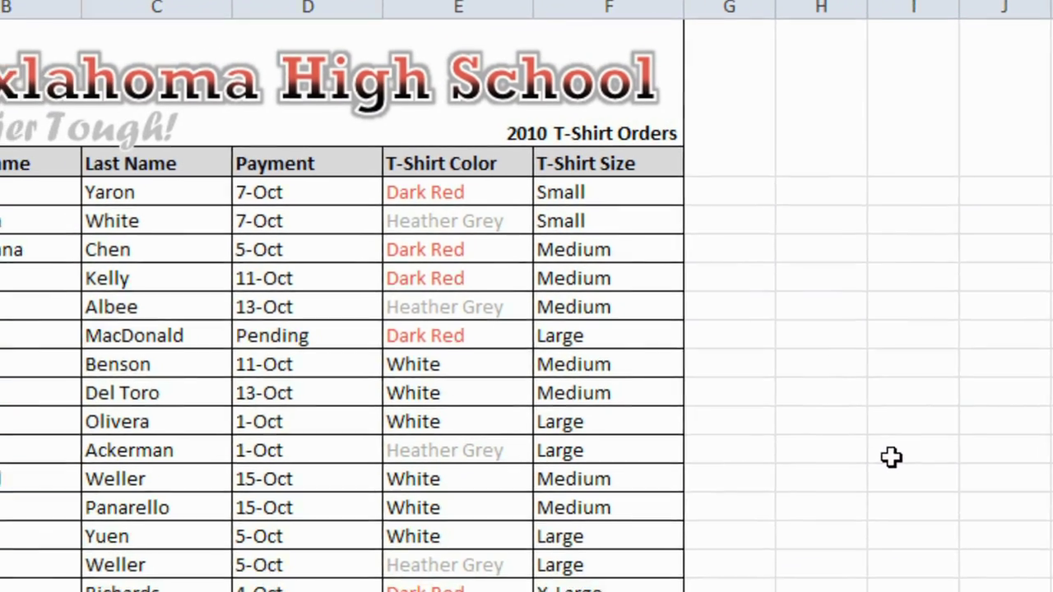